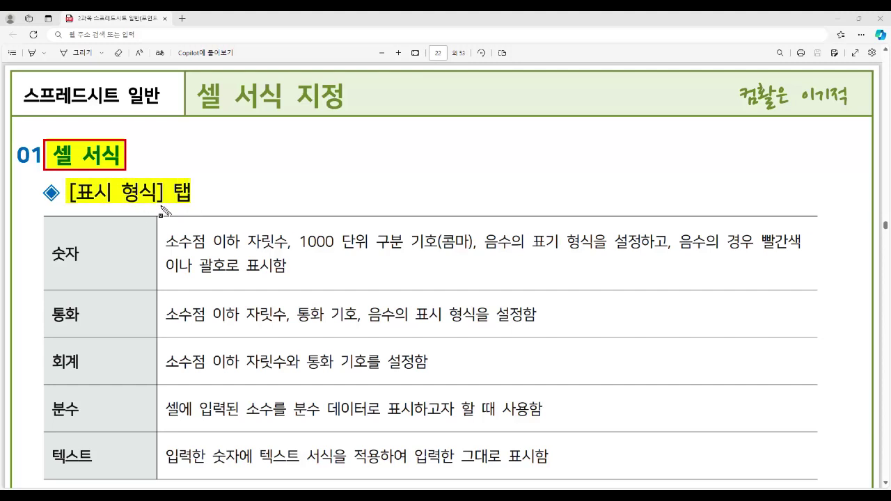
# Highlight the category names 숫자, 통화, 회계, 분수 and 텍스트 in the [표시 형식] table, then clear the markings.
pyautogui.moveTo(53, 252); pyautogui.dragTo(78, 264)
pyautogui.moveTo(51, 307); pyautogui.dragTo(86, 330)
pyautogui.moveTo(49, 358); pyautogui.dragTo(85, 379)
pyautogui.moveTo(49, 402); pyautogui.dragTo(91, 421)
pyautogui.moveTo(46, 449)
pyautogui.mouseDown()
pyautogui.moveTo(82, 470)
pyautogui.moveTo(98, 465)
pyautogui.mouseUp()
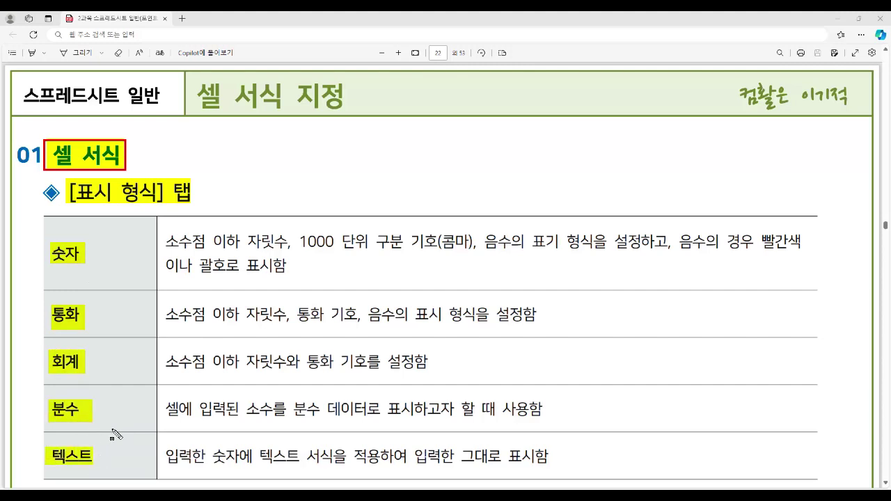
pyautogui.press('Escape')
# Highlight the [맞춤] 탭-텍스트 조정 heading and its options 자동 줄 바꿈, 셀에 맞춤 and 셀 병합 on page 23.
pyautogui.scroll(-7, 140, 390)
pyautogui.moveTo(63, 185); pyautogui.dragTo(252, 197)
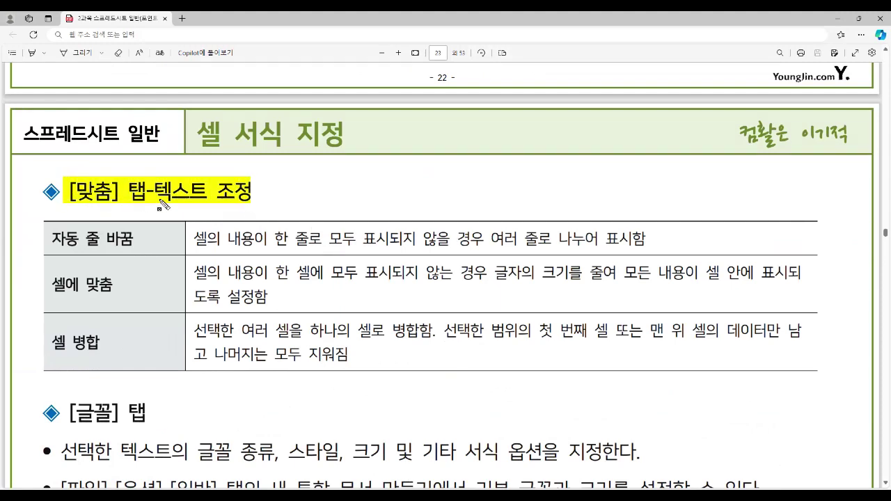
pyautogui.moveTo(46, 243); pyautogui.dragTo(136, 249)
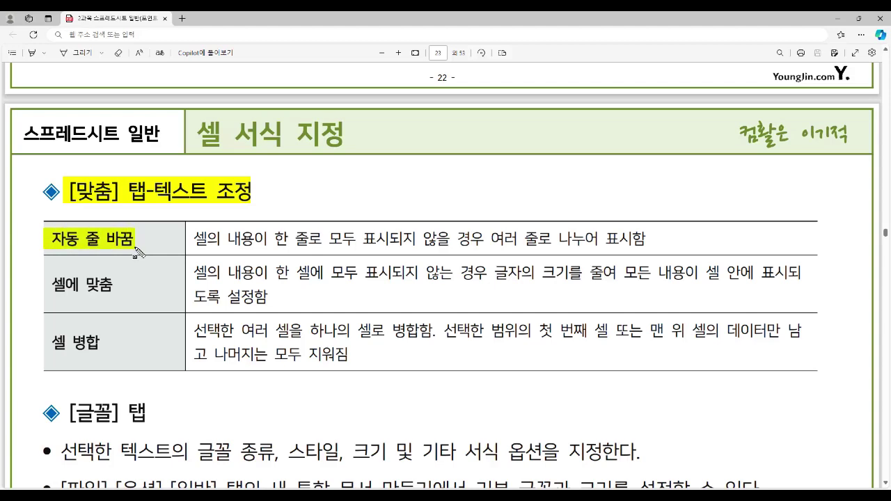
pyautogui.moveTo(47, 280); pyautogui.dragTo(119, 293)
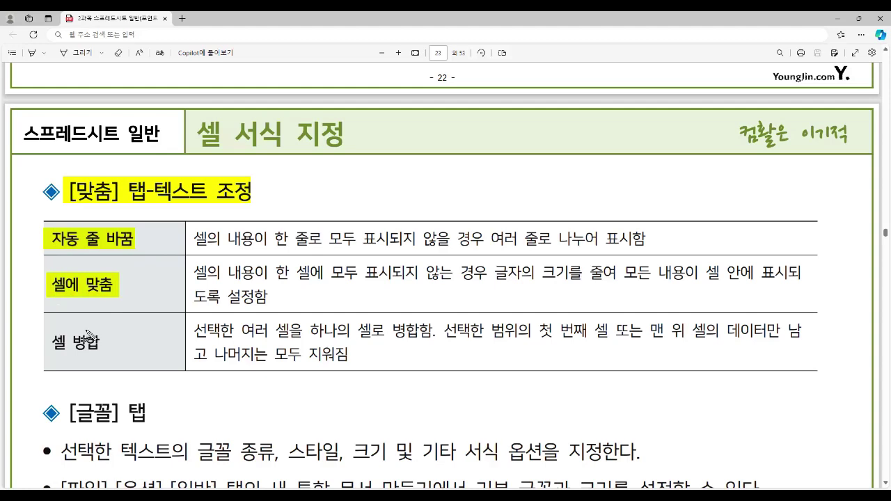
pyautogui.moveTo(47, 340); pyautogui.dragTo(108, 359)
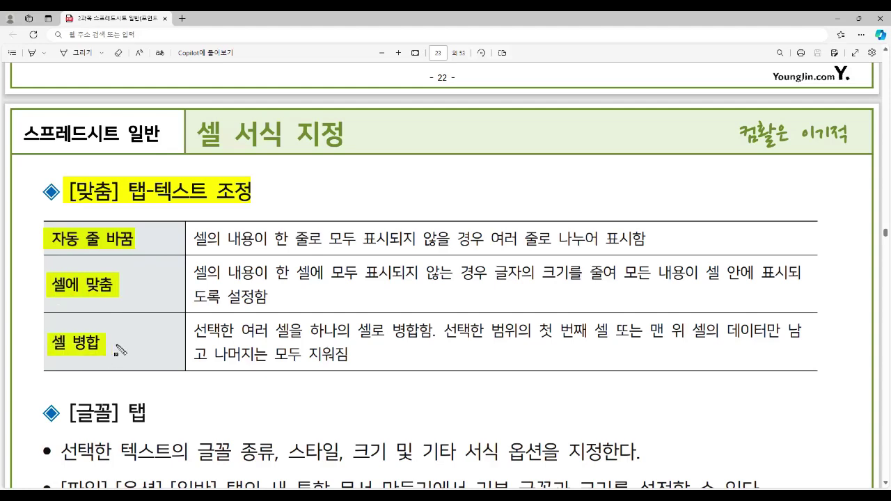
# Highlight the [글꼴], [테두리], [채우기] and [보호] section headings on pages 23 to 25.
pyautogui.scroll(-3, 120, 350)
pyautogui.moveTo(66, 212); pyautogui.dragTo(149, 232)
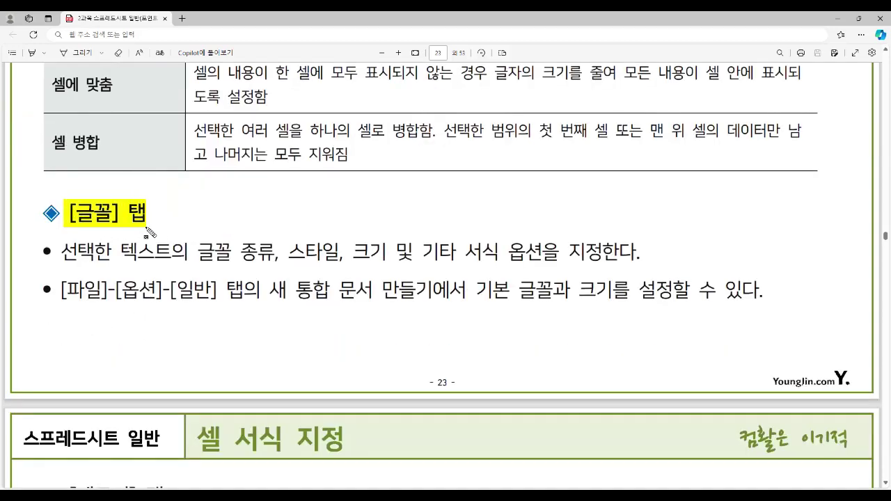
pyautogui.scroll(-5, 140, 239)
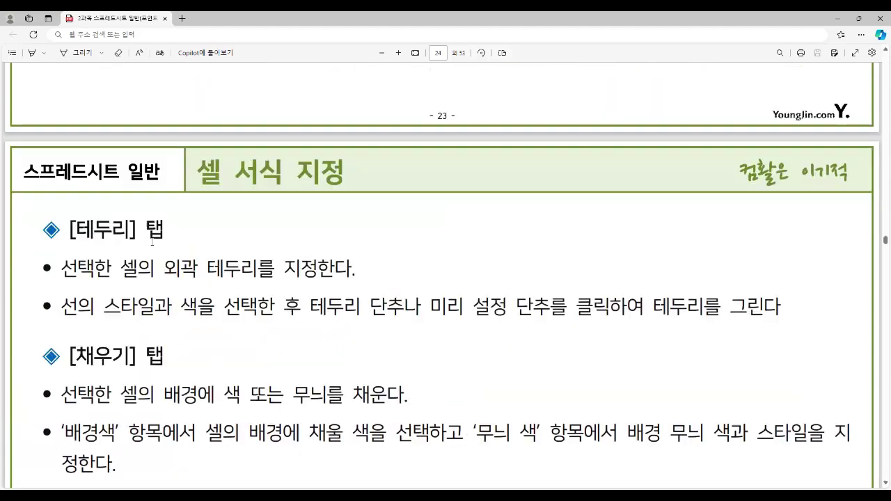
pyautogui.moveTo(66, 160); pyautogui.dragTo(159, 171)
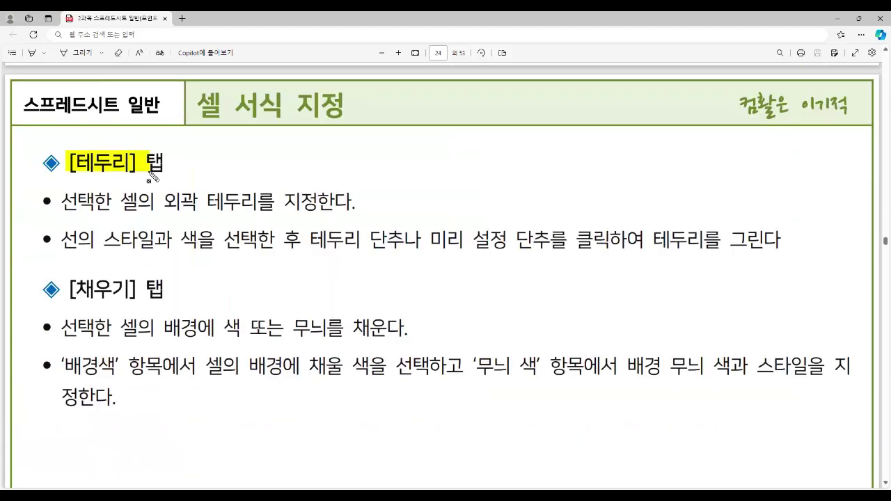
pyautogui.moveTo(69, 282)
pyautogui.mouseDown()
pyautogui.moveTo(85, 297)
pyautogui.moveTo(162, 303)
pyautogui.mouseUp()
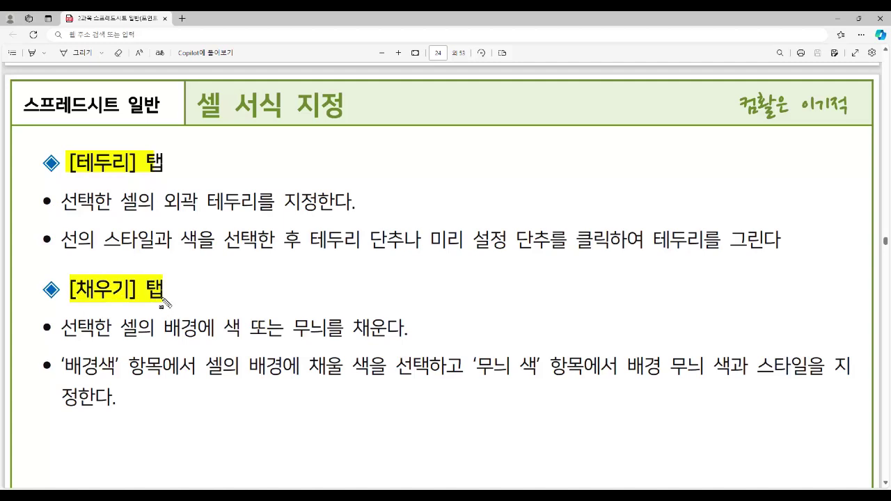
pyautogui.scroll(-4, 164, 296)
pyautogui.scroll(-4, 164, 296)
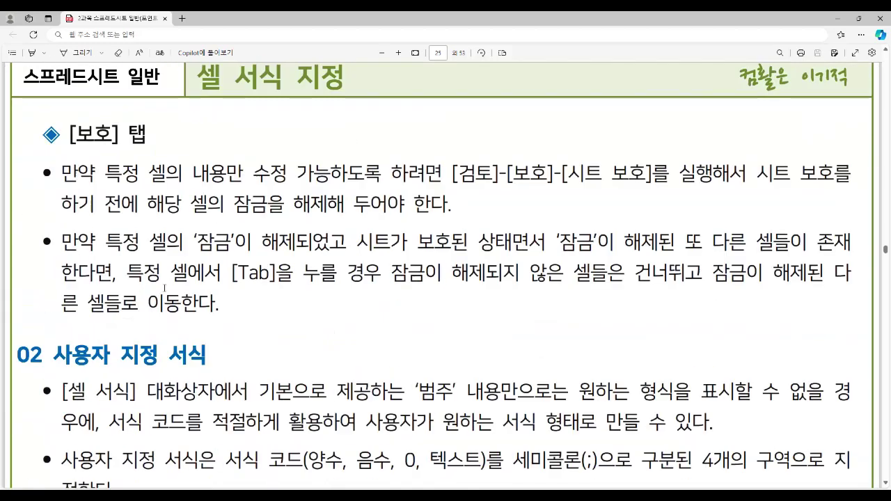
pyautogui.moveTo(65, 130); pyautogui.dragTo(148, 143)
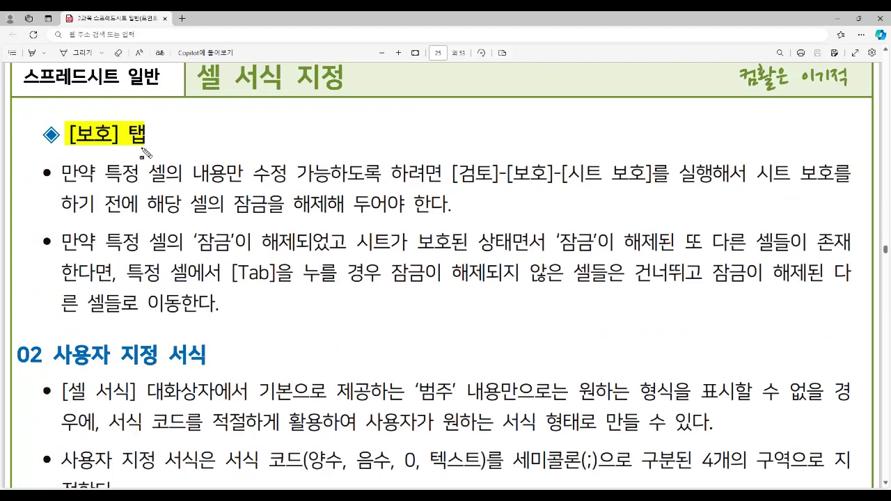
# Switch to Excel, open the cell formatting dialog for cell A1 and move it to the middle of the sheet.
pyautogui.hotkey('alt', 'Tab')
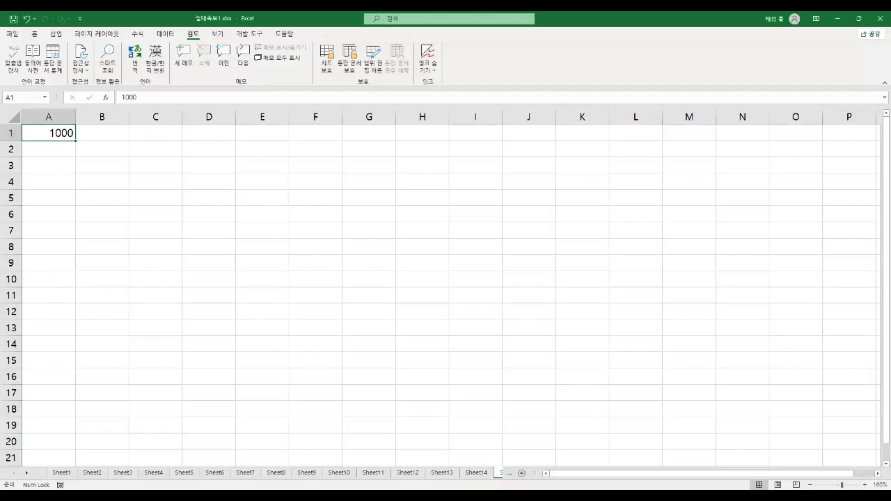
pyautogui.rightClick(75, 138)
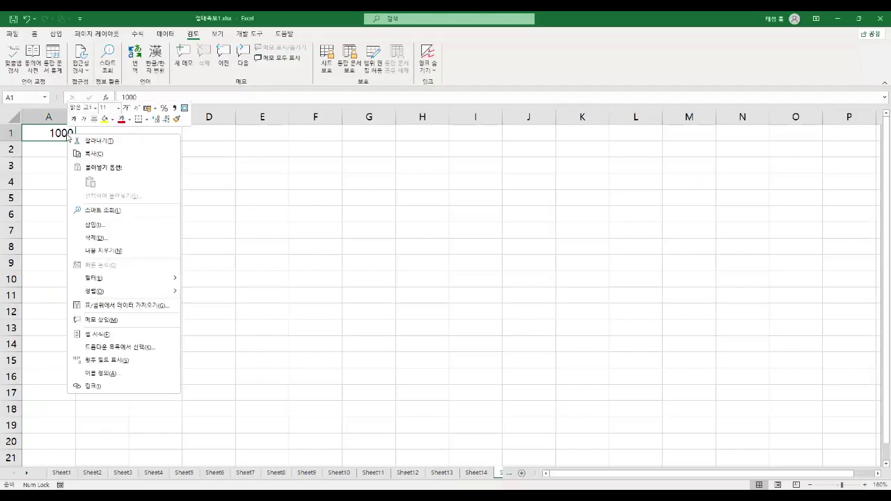
pyautogui.click(122, 333)
pyautogui.moveTo(175, 209); pyautogui.dragTo(460, 170)
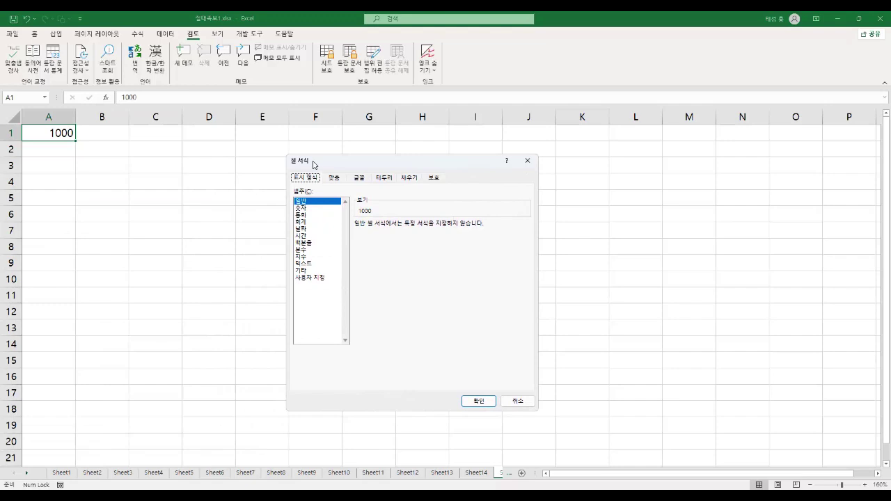
# Look through the alignment, font, border, fill and protection settings for A1, returning to the number formats.
pyautogui.click(336, 179)
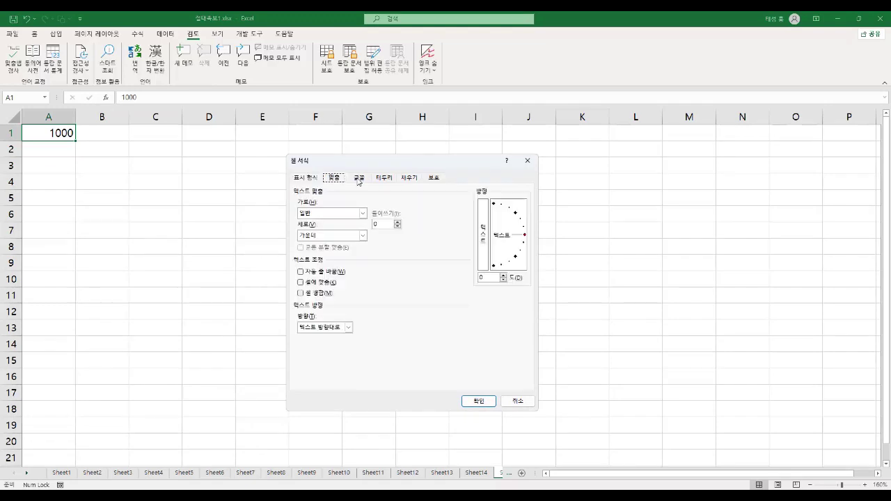
pyautogui.click(359, 179)
pyautogui.click(387, 181)
pyautogui.click(410, 180)
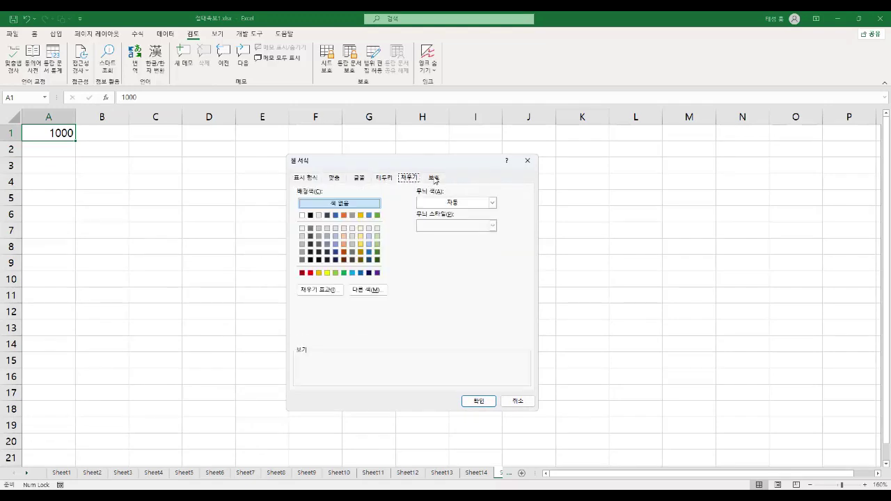
pyautogui.click(434, 178)
pyautogui.click(311, 179)
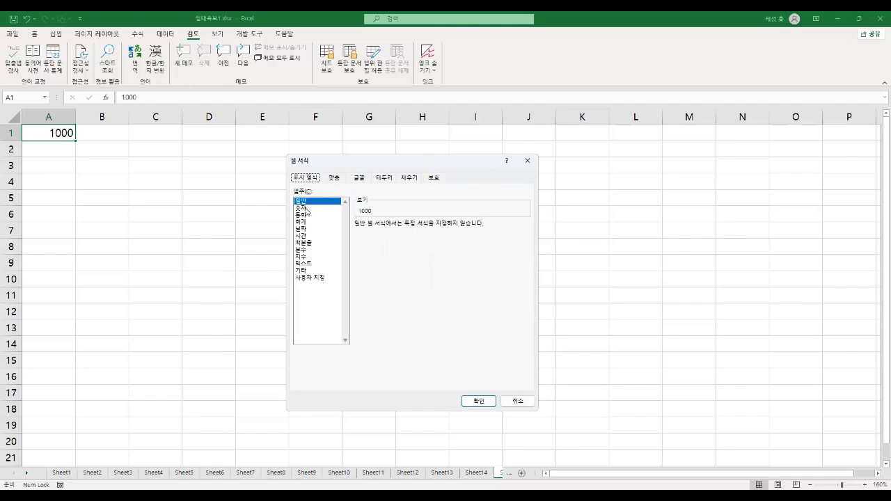
# Examine the 숫자 format's preview, decimal places, thousands separator and negative number options, marking them on screen.
pyautogui.click(307, 208)
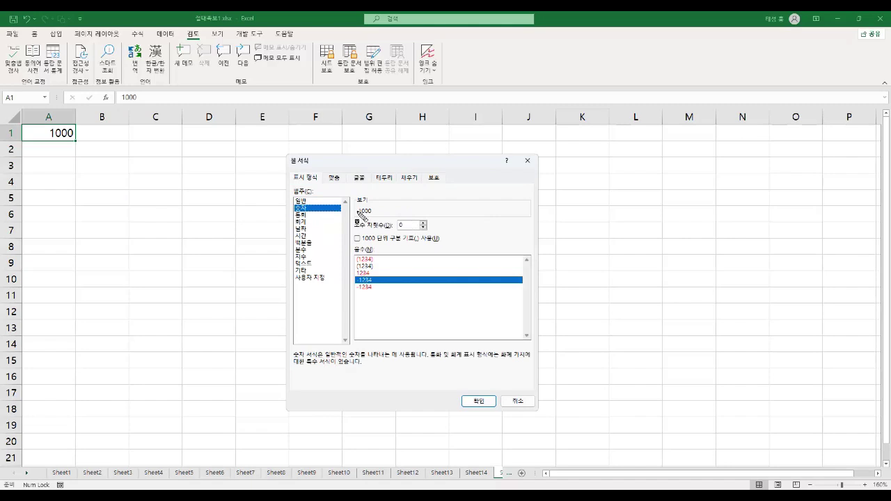
pyautogui.moveTo(350, 197)
pyautogui.mouseDown()
pyautogui.moveTo(364, 212)
pyautogui.moveTo(388, 216)
pyautogui.moveTo(376, 232)
pyautogui.moveTo(426, 232)
pyautogui.moveTo(447, 244)
pyautogui.mouseUp()
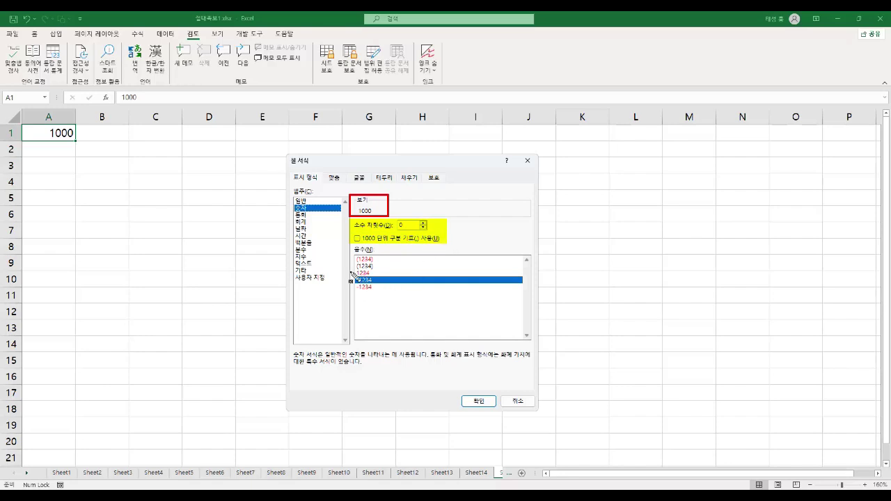
pyautogui.moveTo(343, 246); pyautogui.dragTo(386, 296)
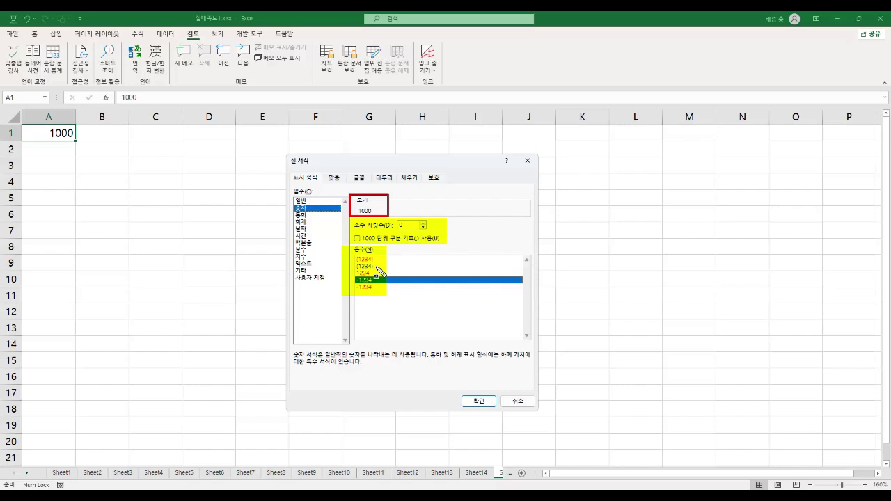
pyautogui.press('Escape')
# Examine the 통화 format's options and its list of available currency symbols.
pyautogui.click(310, 216)
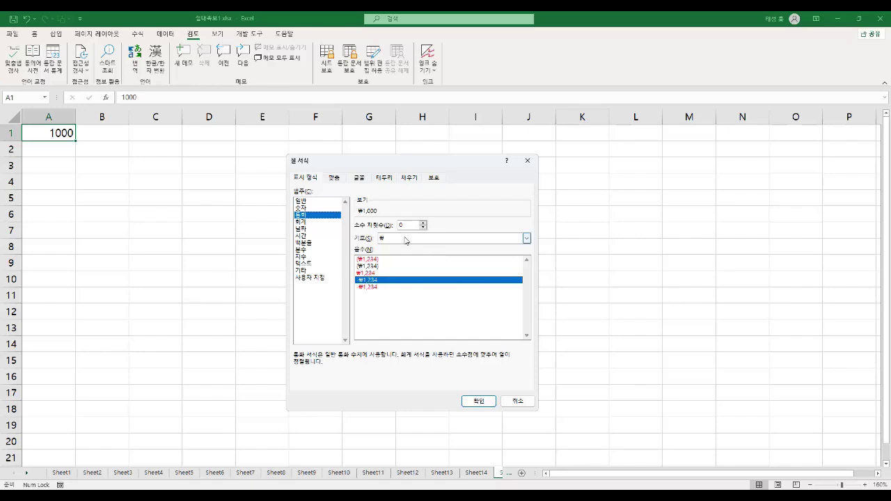
pyautogui.click(527, 238)
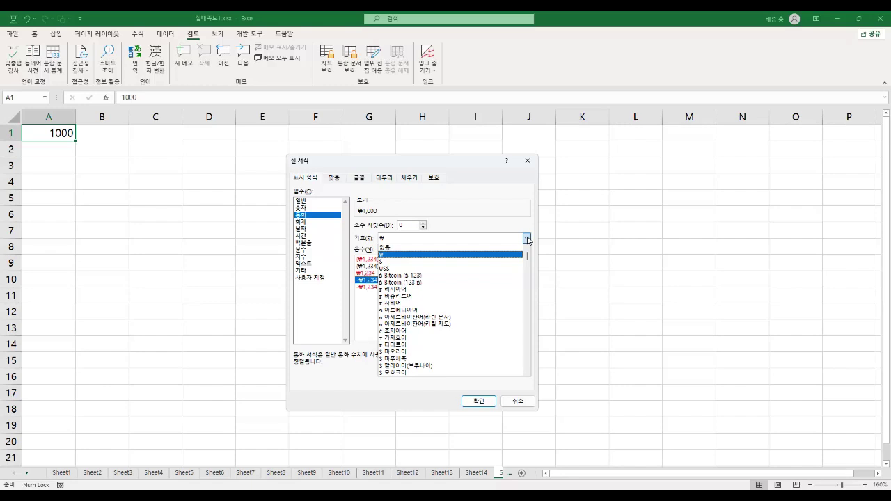
pyautogui.click(527, 238)
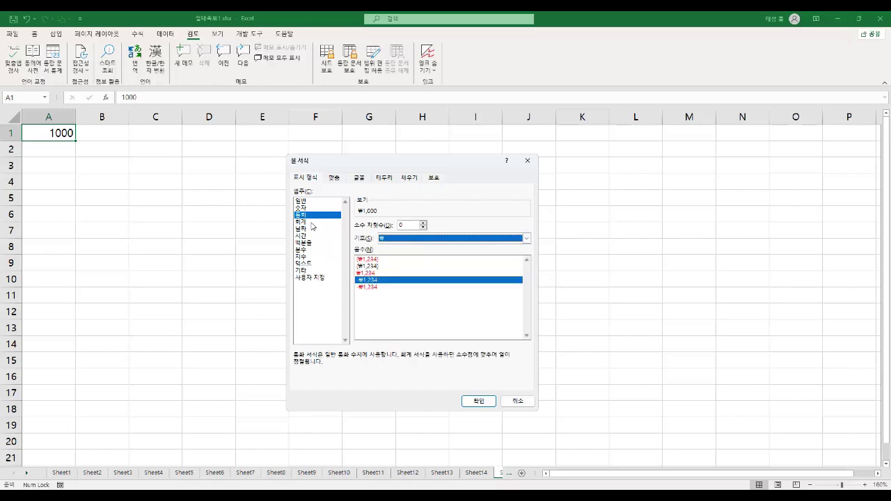
# Preview the remaining number format categories for A1 in order, from 회계 and 날짜 through 텍스트 and 기타 to 사용자 지정.
pyautogui.click(310, 221)
pyautogui.click(315, 229)
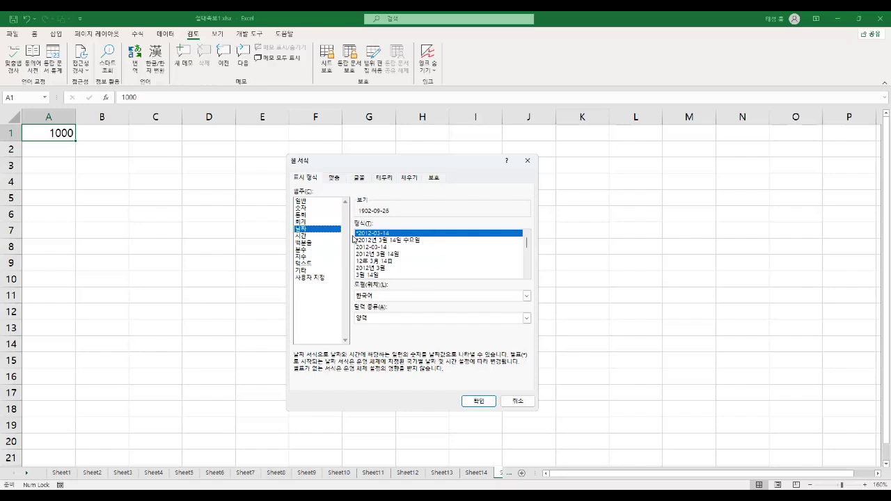
pyautogui.click(314, 237)
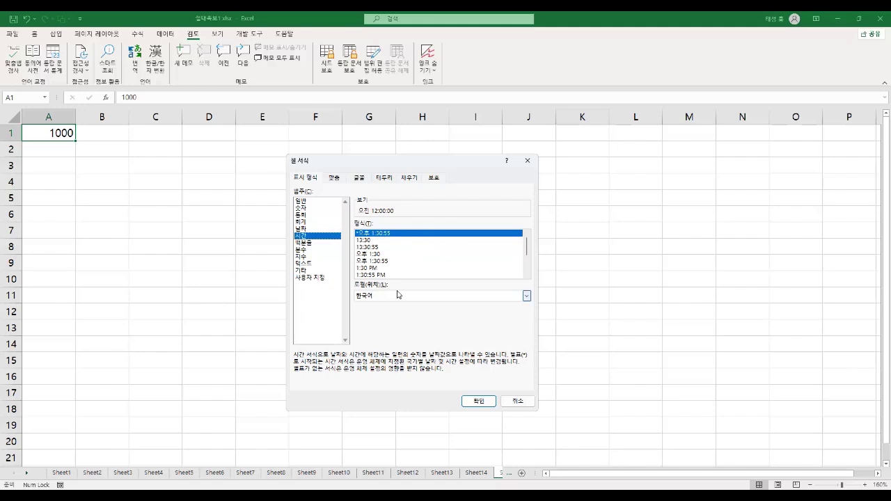
pyautogui.click(319, 244)
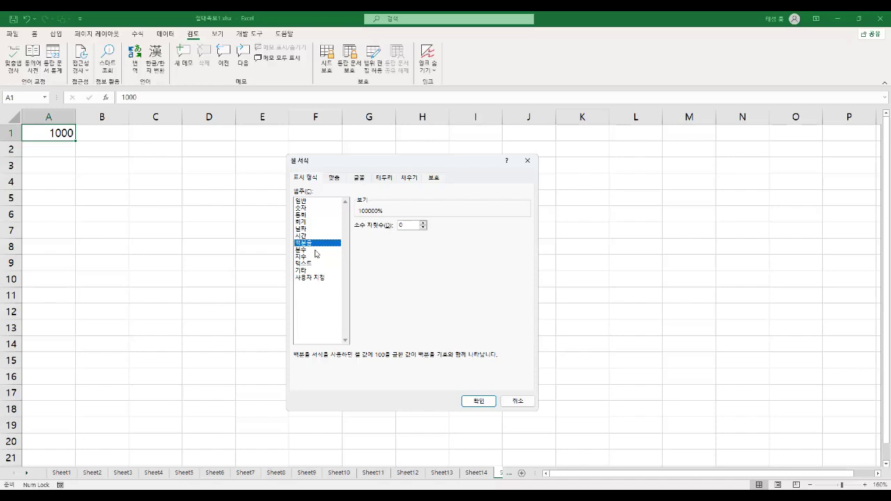
pyautogui.click(315, 250)
pyautogui.click(325, 257)
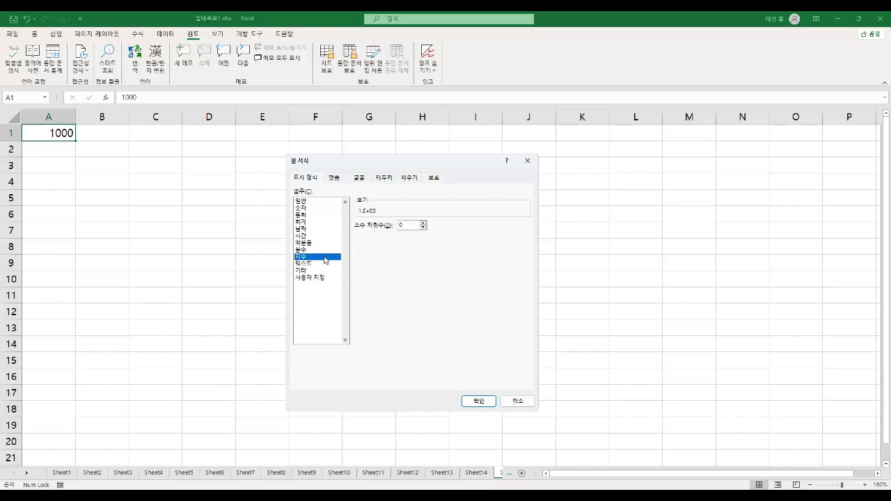
pyautogui.click(324, 264)
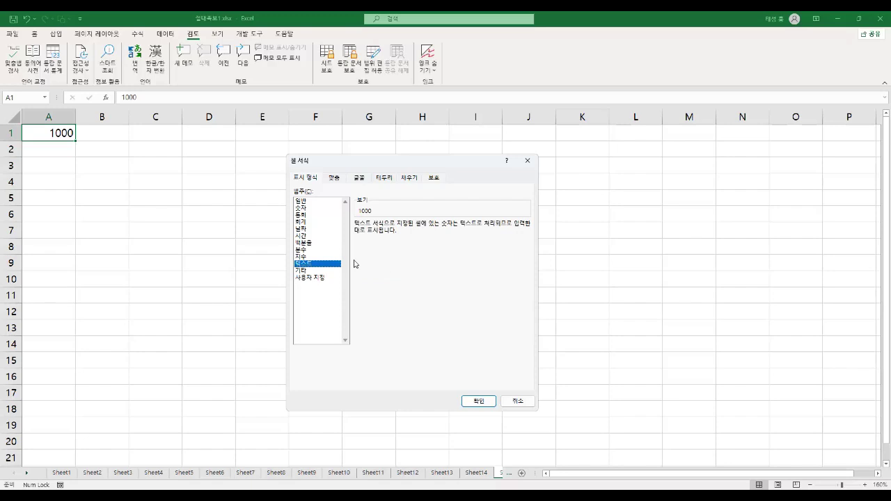
pyautogui.click(320, 271)
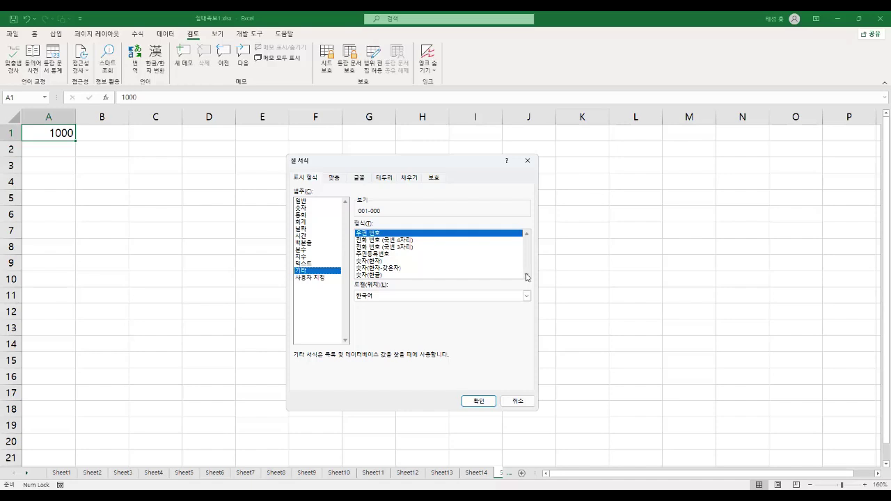
pyautogui.click(322, 278)
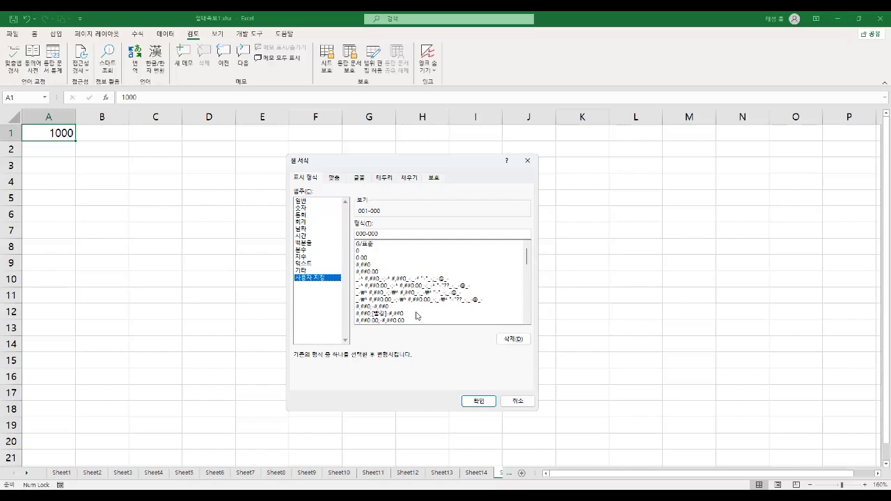
# Examine the horizontal and vertical text alignment choices and the text orientation control for A1.
pyautogui.click(335, 178)
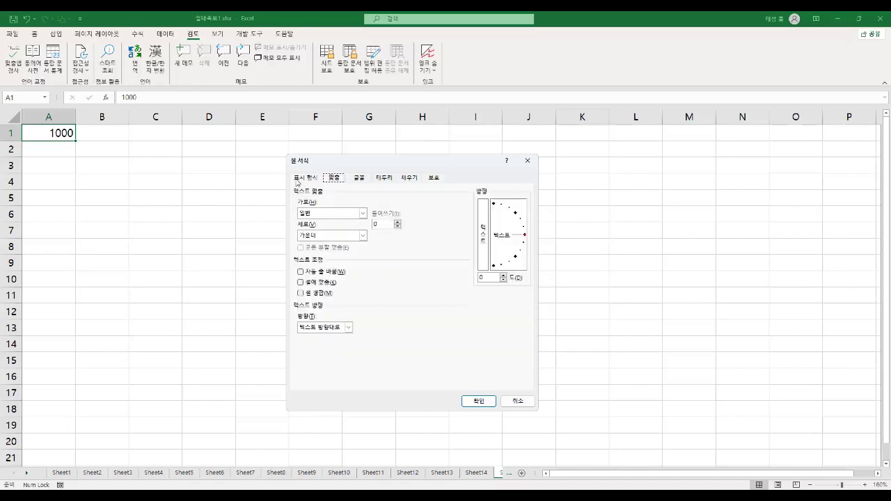
pyautogui.click(363, 213)
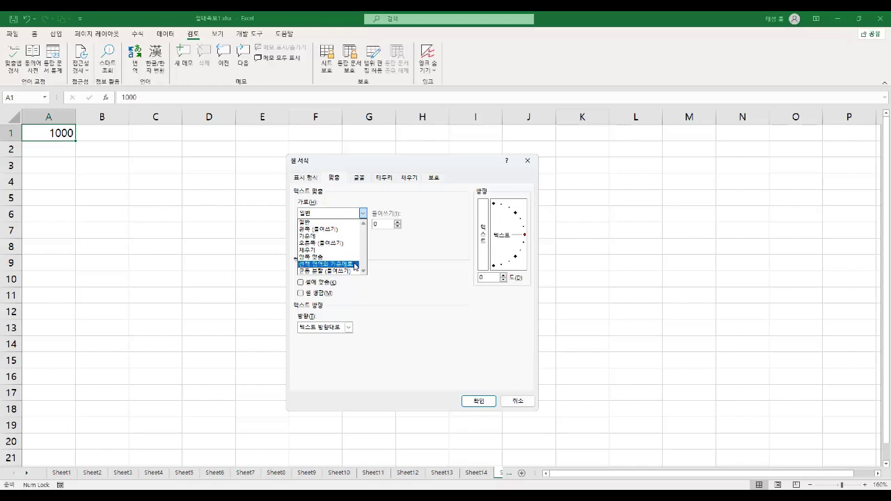
pyautogui.click(387, 246)
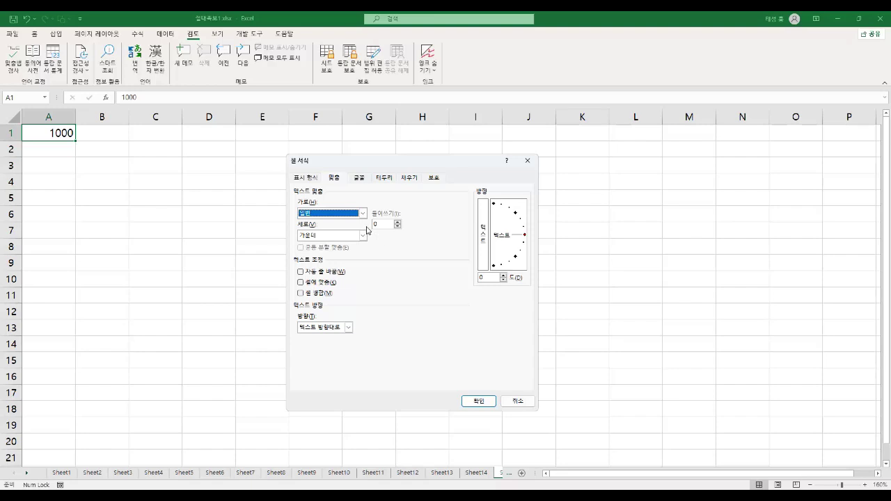
pyautogui.click(363, 236)
pyautogui.click(362, 238)
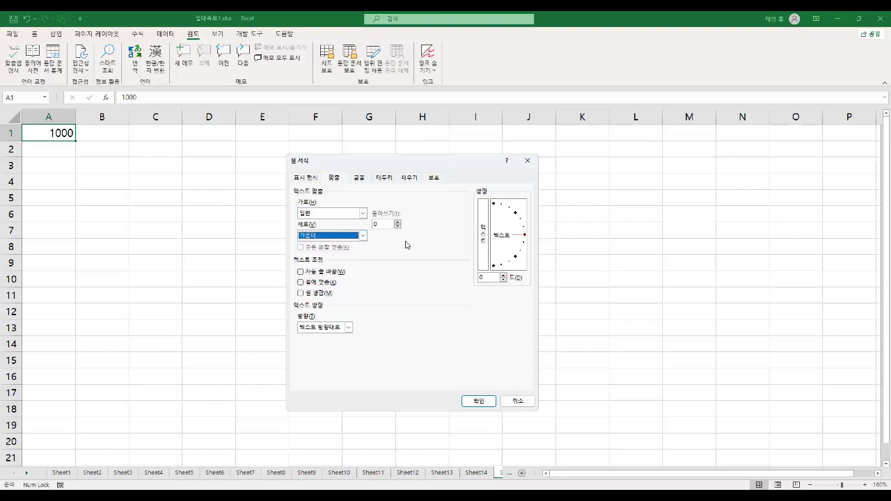
pyautogui.moveTo(519, 237)
pyautogui.mouseDown()
pyautogui.moveTo(486, 277)
pyautogui.moveTo(514, 212)
pyautogui.moveTo(471, 185)
pyautogui.moveTo(518, 233)
pyautogui.moveTo(458, 293)
pyautogui.moveTo(495, 245)
pyautogui.moveTo(534, 238)
pyautogui.mouseUp()
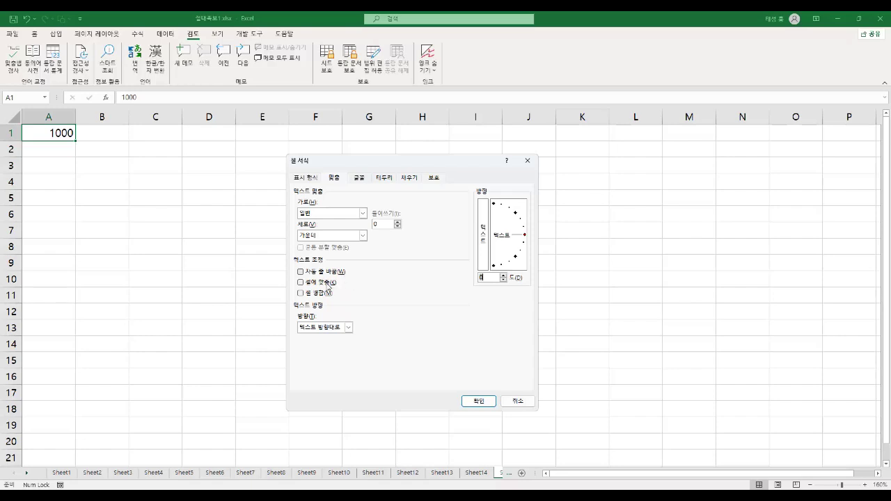
# Turn on 셀에 맞춤 (shrink to fit) for A1 and narrow column A to about half its width.
pyautogui.click(327, 285)
pyautogui.click(479, 402)
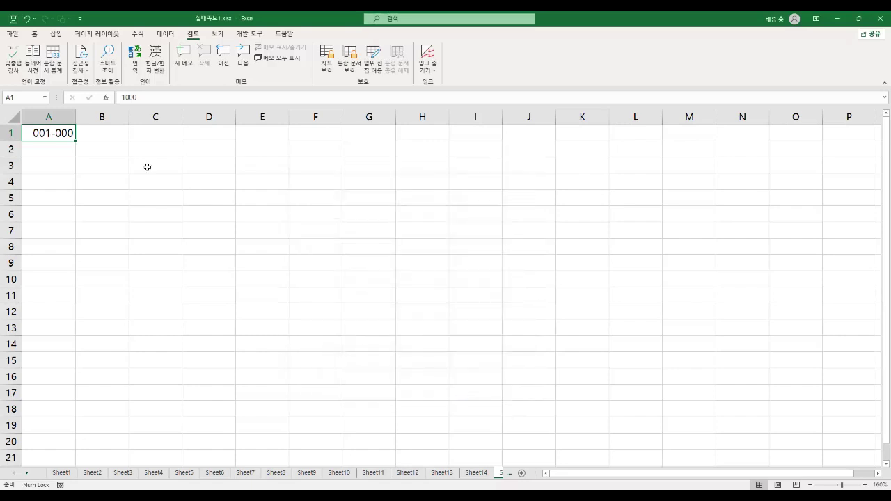
pyautogui.moveTo(74, 116); pyautogui.dragTo(47, 117)
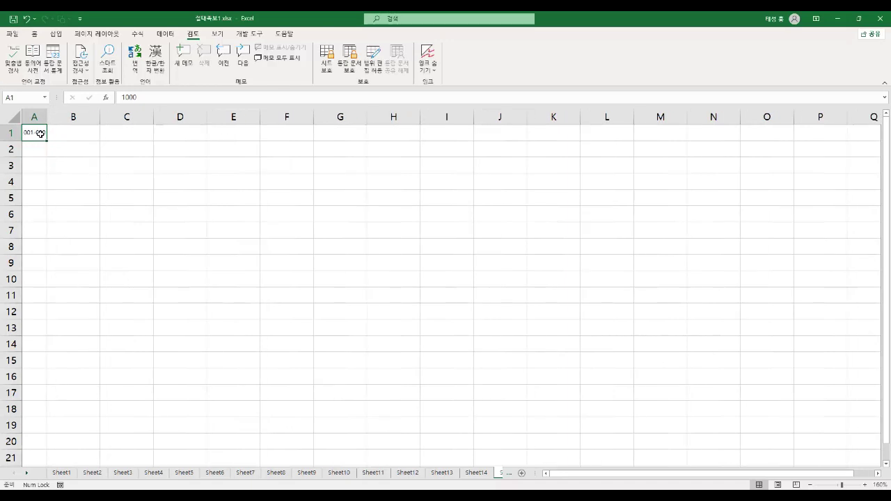
# Examine A1's 셀에 맞춤 option and its 글꼴 and 테두리 settings without applying any change.
pyautogui.rightClick(39, 133)
pyautogui.click(99, 334)
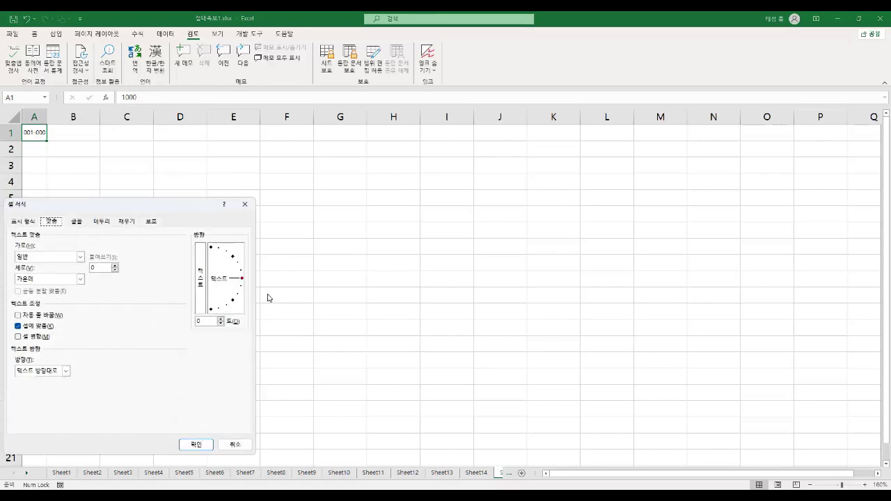
pyautogui.moveTo(181, 217); pyautogui.dragTo(375, 190)
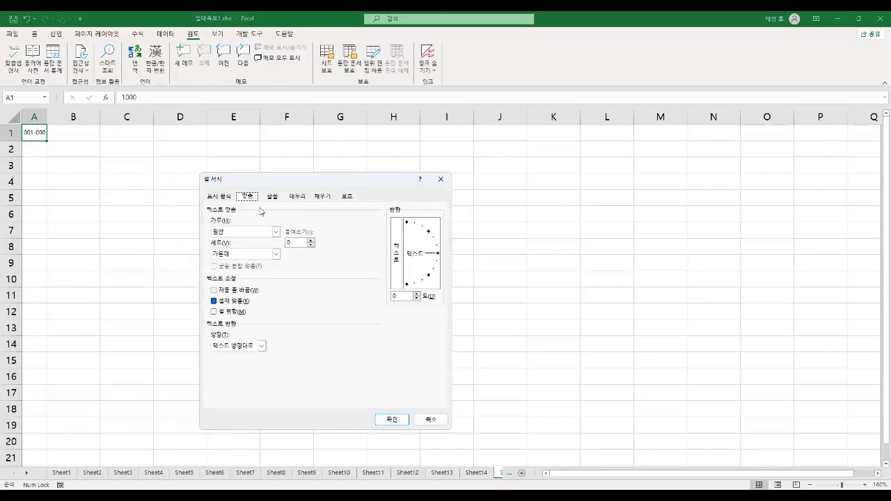
pyautogui.click(241, 302)
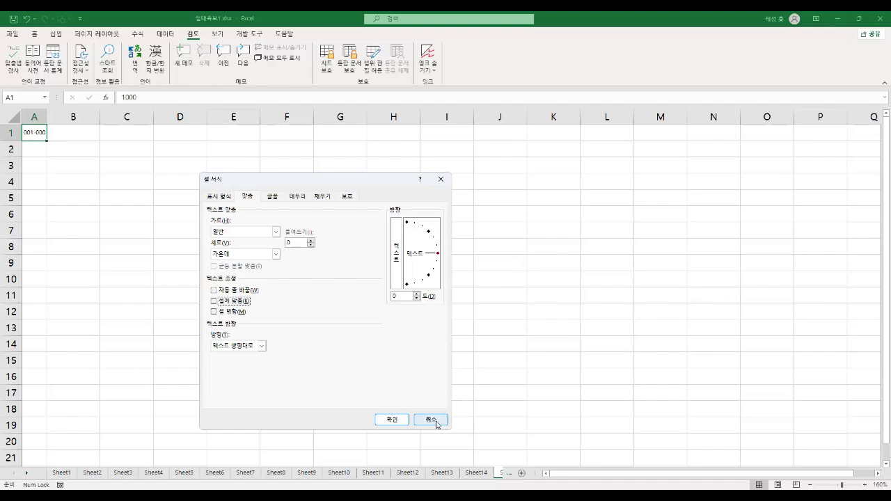
pyautogui.click(273, 196)
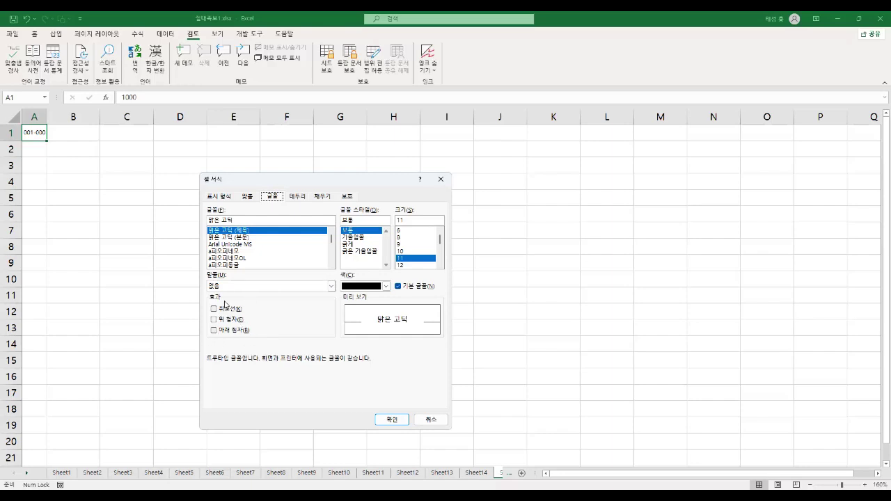
pyautogui.click(302, 198)
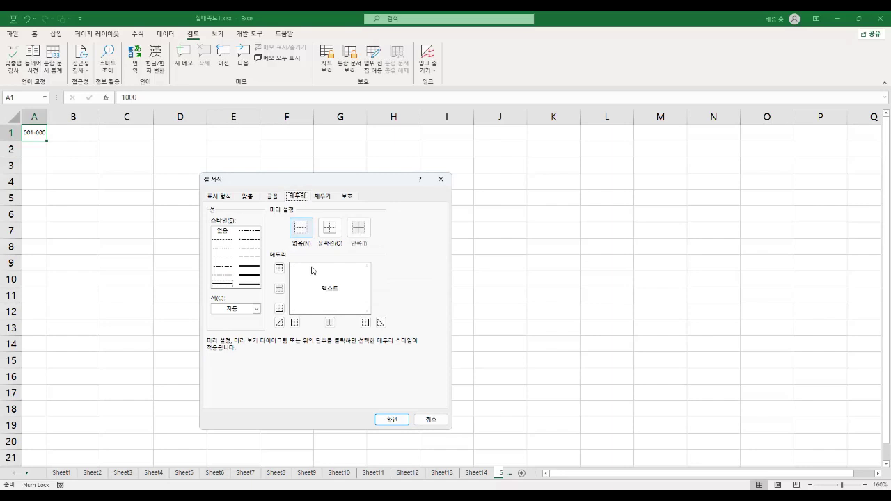
pyautogui.click(433, 421)
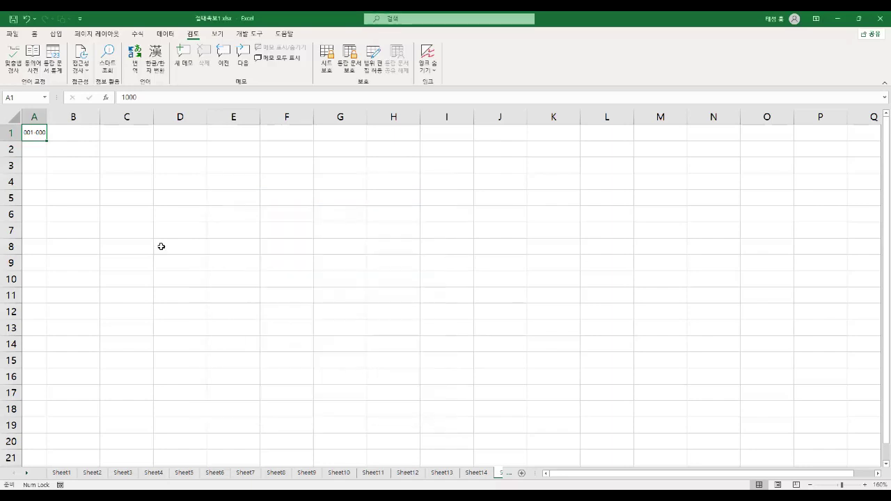
# Apply a double-line outline border around the range B1:E6.
pyautogui.click(139, 228)
pyautogui.moveTo(69, 138); pyautogui.dragTo(234, 211)
pyautogui.rightClick(166, 138)
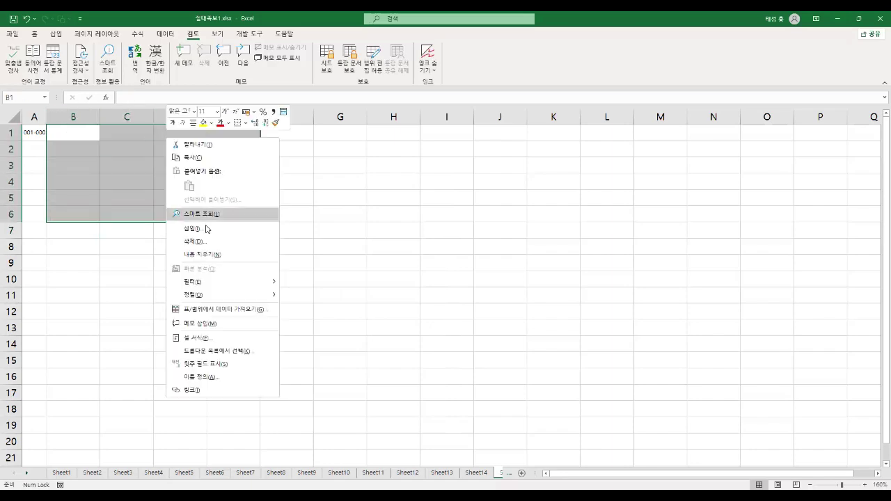
pyautogui.click(205, 337)
pyautogui.moveTo(271, 212); pyautogui.dragTo(534, 192)
pyautogui.click(471, 238)
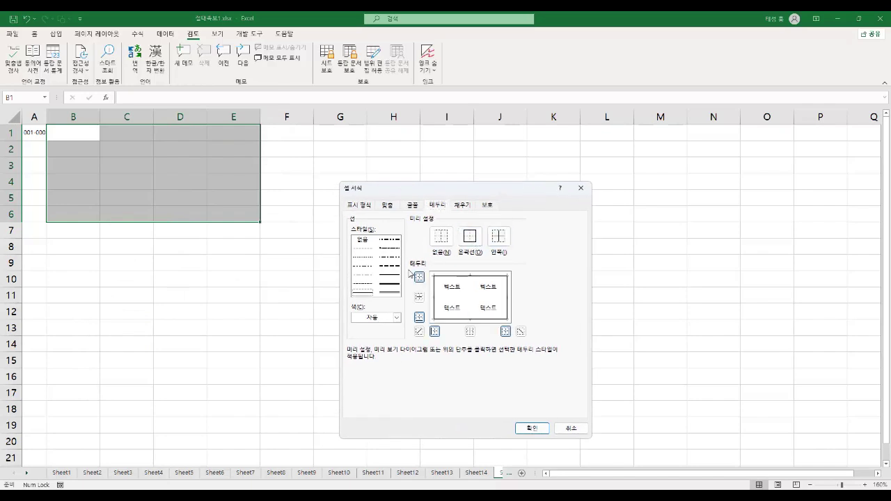
pyautogui.click(394, 295)
pyautogui.click(470, 238)
pyautogui.click(531, 428)
pyautogui.click(344, 279)
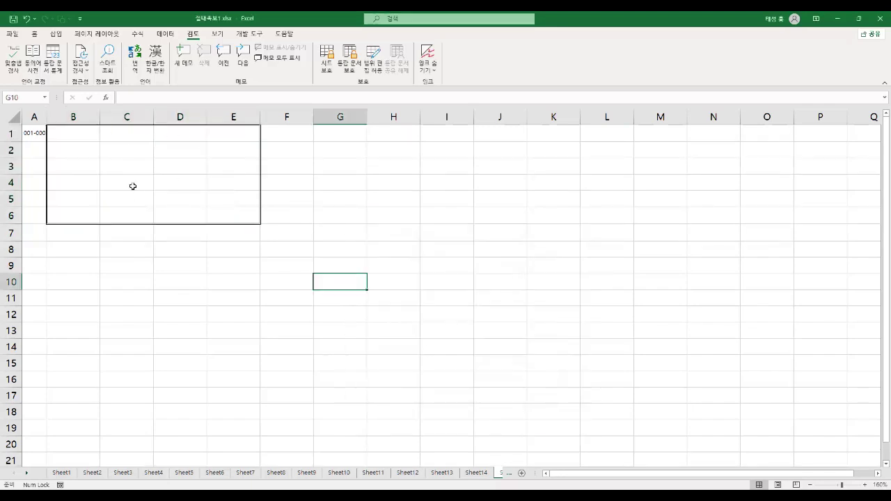
# Examine the 채우기 and 보호 settings of cell C1 without applying any change.
pyautogui.click(132, 133)
pyautogui.rightClick(132, 132)
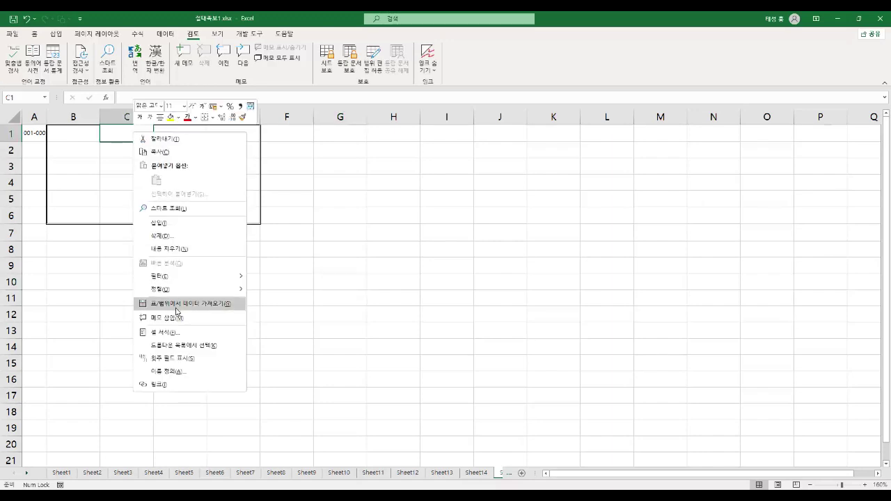
pyautogui.click(172, 332)
pyautogui.moveTo(226, 199); pyautogui.dragTo(457, 188)
pyautogui.click(397, 208)
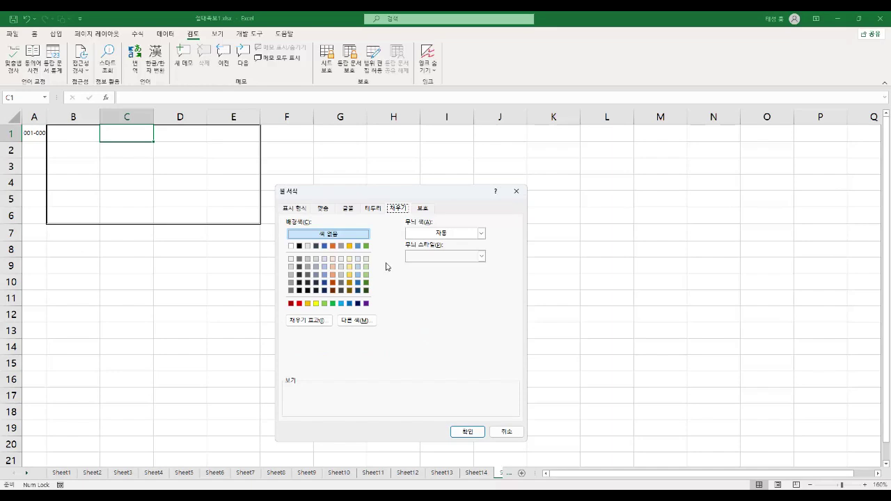
pyautogui.click(423, 209)
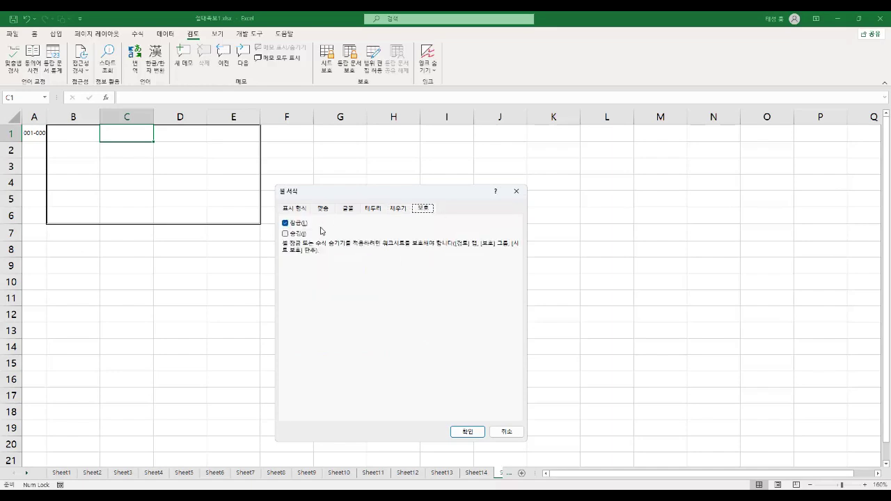
pyautogui.click(501, 429)
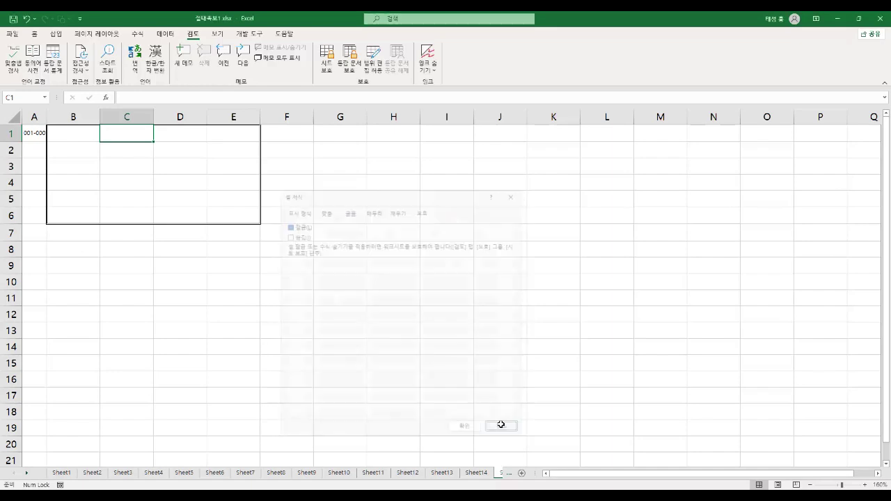
pyautogui.click(217, 299)
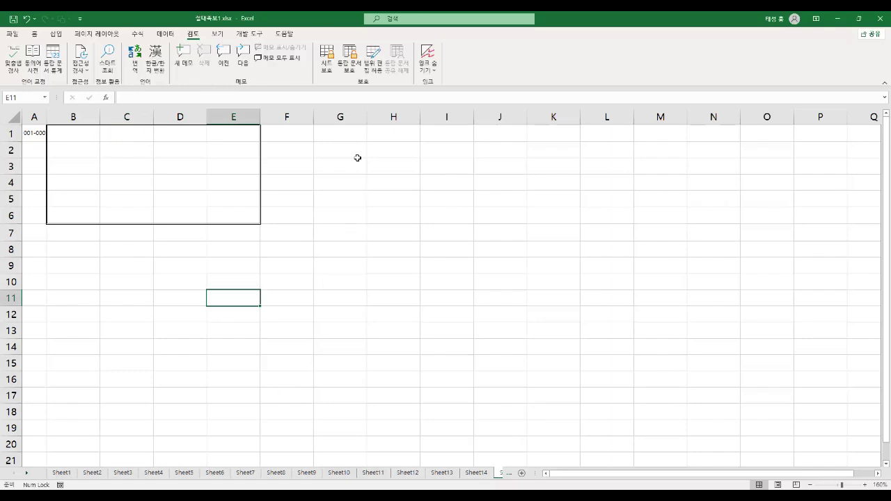
# Enter 100 in G1 and G2, and add them in G3 with the formula =G1+G2.
pyautogui.click(354, 134)
pyautogui.write('00')
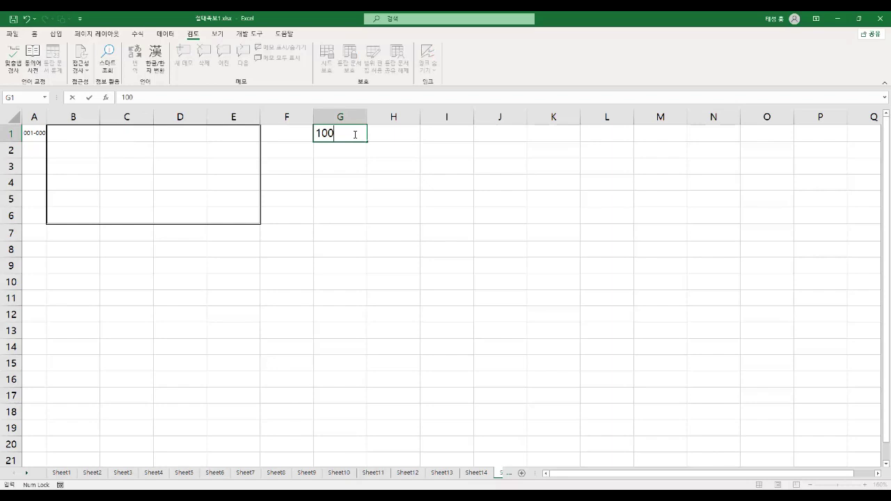
pyautogui.press('Return')
pyautogui.write('100')
pyautogui.press('Return')
pyautogui.write('=')
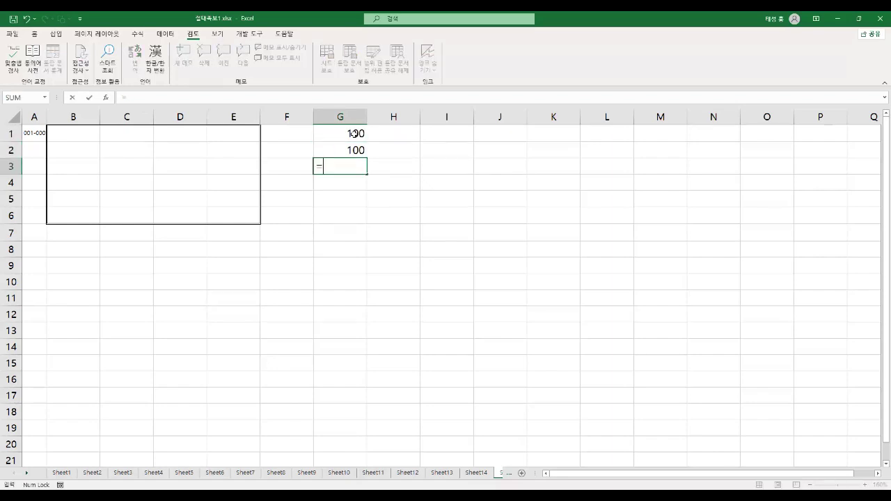
pyautogui.click(354, 134)
pyautogui.write('+')
pyautogui.click(344, 147)
pyautogui.press('Return')
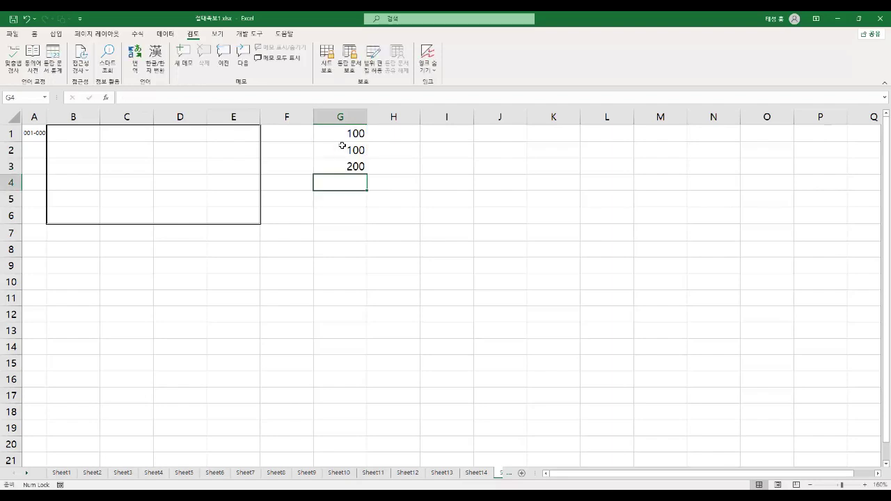
# Compare G3's formula with its displayed result, marking both on screen and clearing the marks.
pyautogui.press('Up')
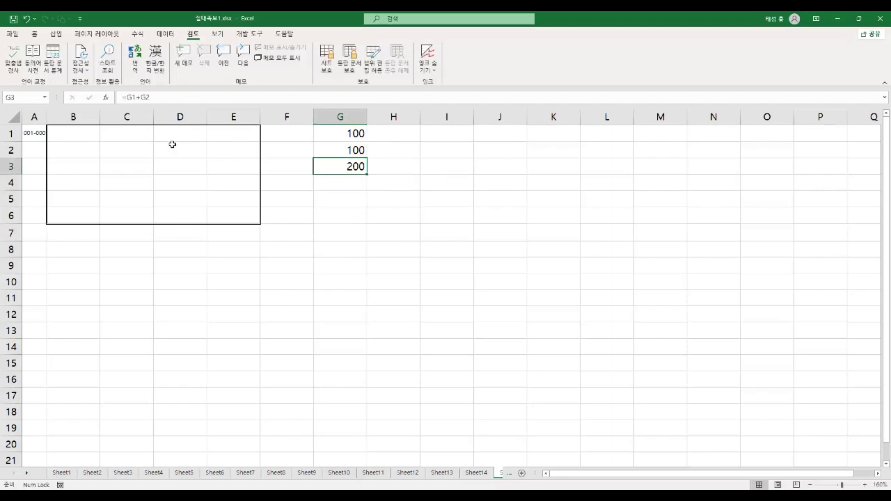
pyautogui.moveTo(118, 97); pyautogui.dragTo(163, 97)
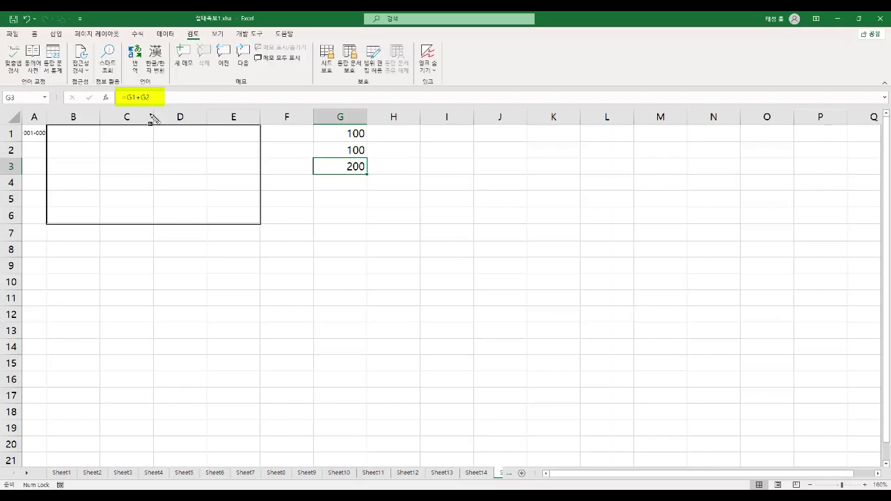
pyautogui.moveTo(320, 166); pyautogui.dragTo(363, 168)
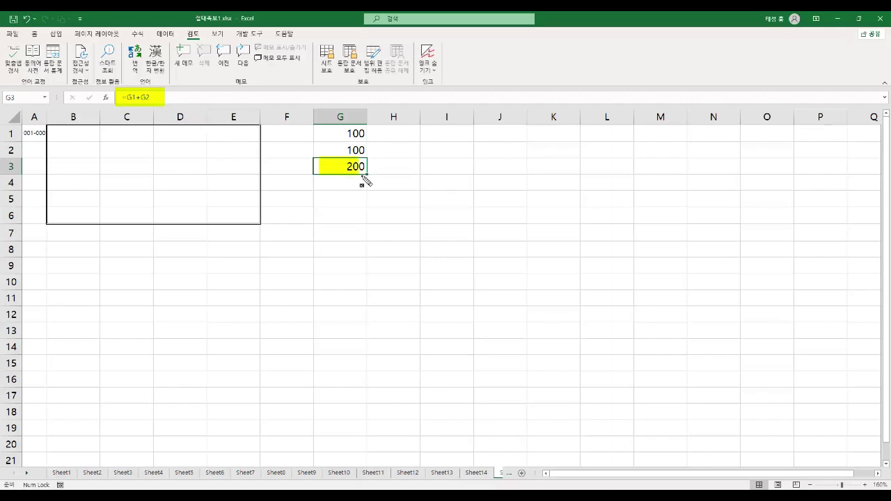
pyautogui.press('Escape')
pyautogui.click(338, 209)
# Turn on the 숨김 protection option for cell G3, keeping 잠금 enabled.
pyautogui.rightClick(342, 165)
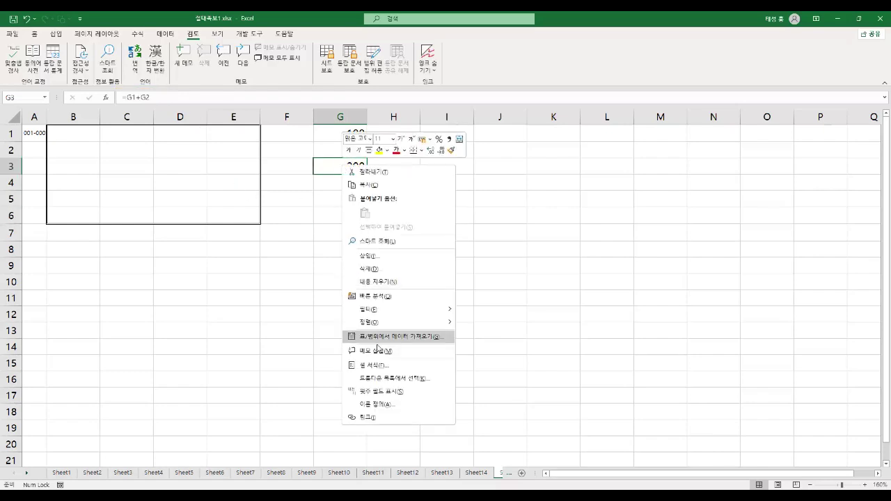
pyautogui.click(381, 365)
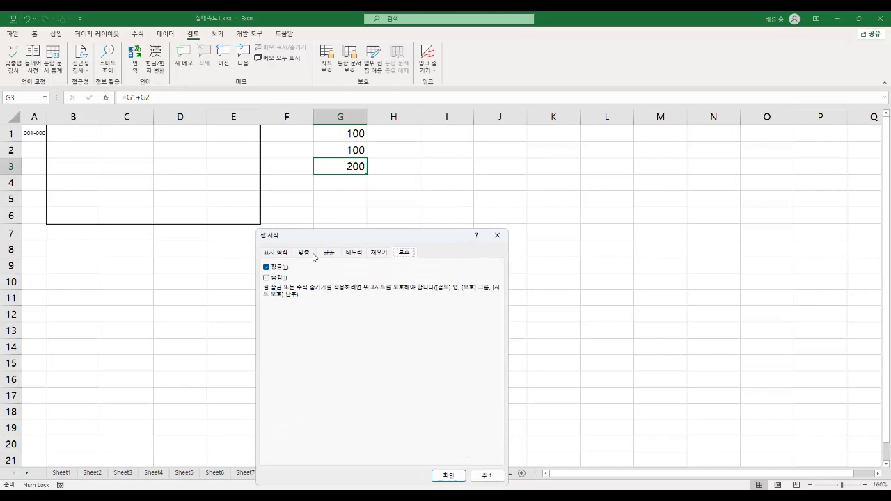
pyautogui.click(284, 279)
pyautogui.moveTo(353, 240); pyautogui.dragTo(418, 133)
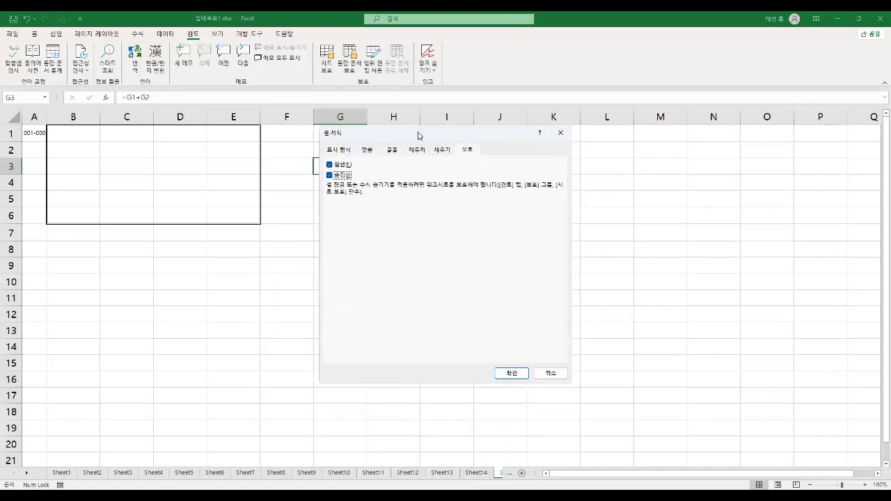
pyautogui.click(514, 375)
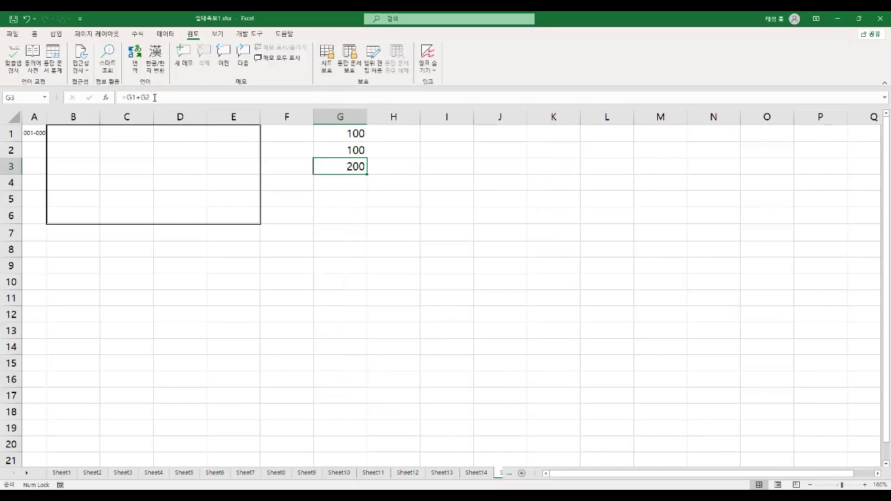
# Protect the sheet without a password, keeping the default permissions, and check whether G3's formula is hidden.
pyautogui.click(327, 63)
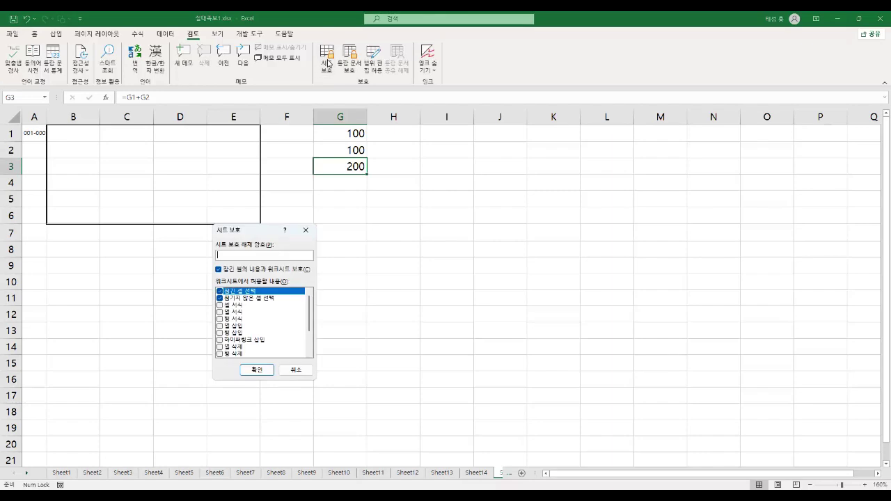
pyautogui.click(264, 369)
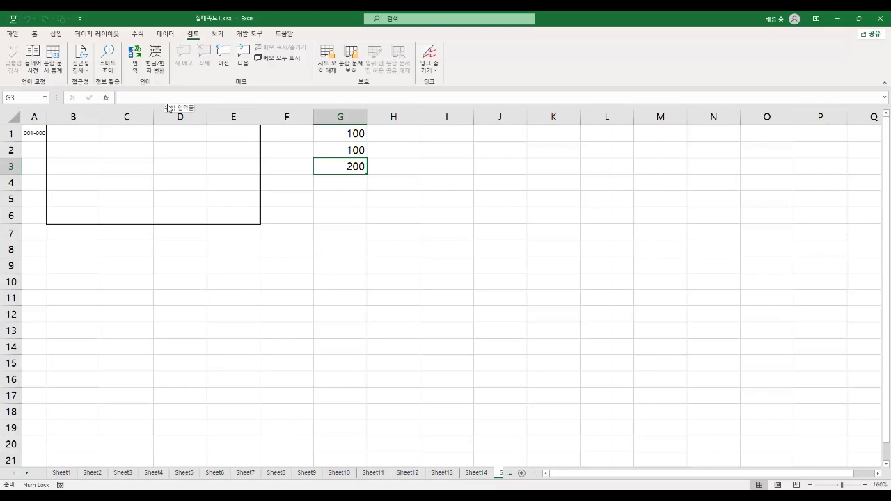
pyautogui.rightClick(348, 167)
pyautogui.press('Escape')
# Remove the sheet protection and bring up the 보호 settings of cell G3 again.
pyautogui.click(319, 73)
pyautogui.rightClick(352, 167)
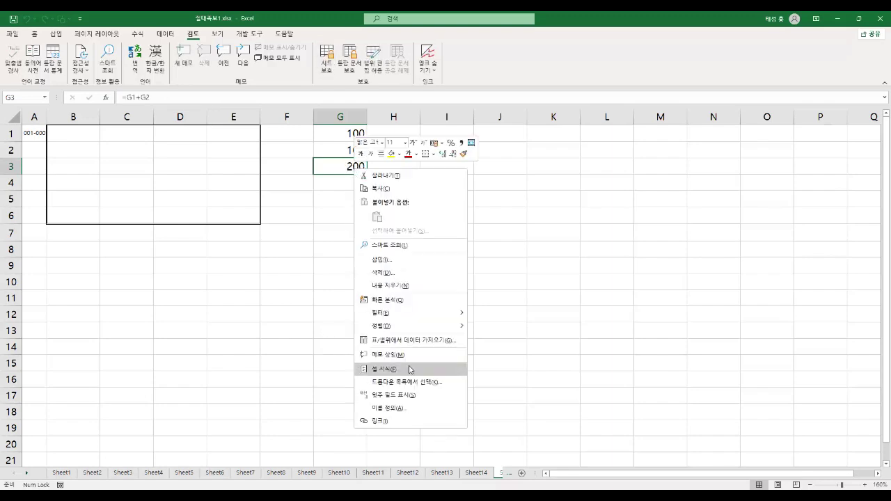
pyautogui.click(396, 370)
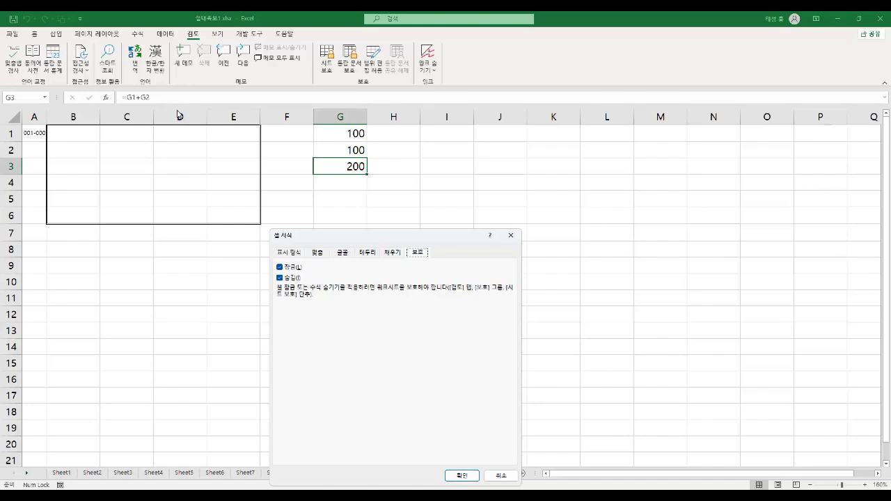
# Switch to the PDF notes in the browser and mark the 사용자 지정 서식 heading and the key phrases of its first bullet.
pyautogui.hotkey('alt', 'Tab')
pyautogui.moveTo(53, 155)
pyautogui.mouseDown()
pyautogui.moveTo(195, 158)
pyautogui.moveTo(204, 167)
pyautogui.mouseUp()
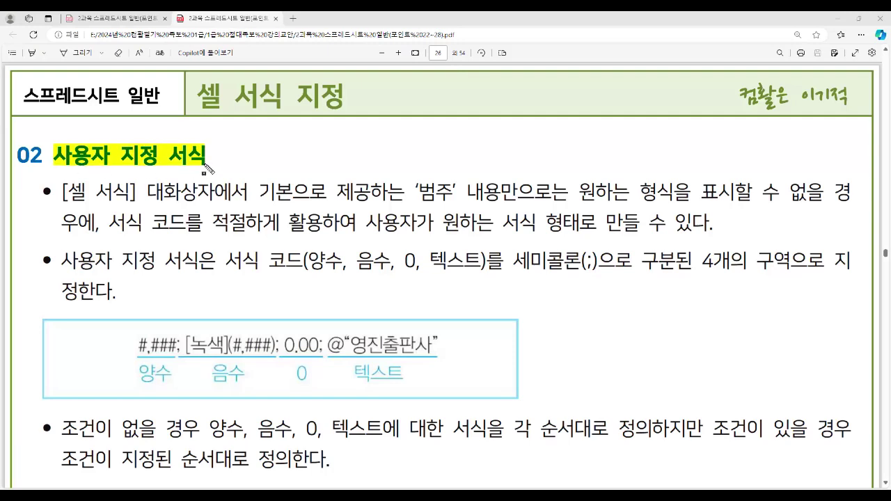
pyautogui.moveTo(63, 192); pyautogui.dragTo(128, 202)
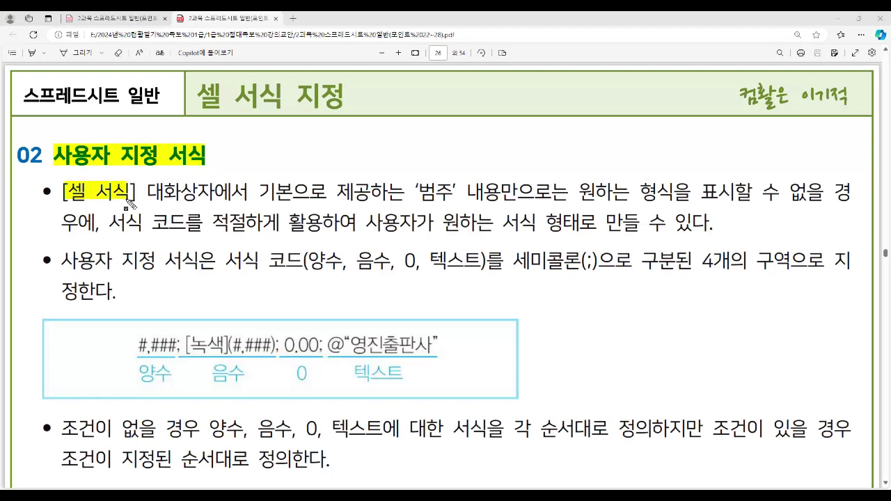
pyautogui.moveTo(415, 188); pyautogui.dragTo(454, 203)
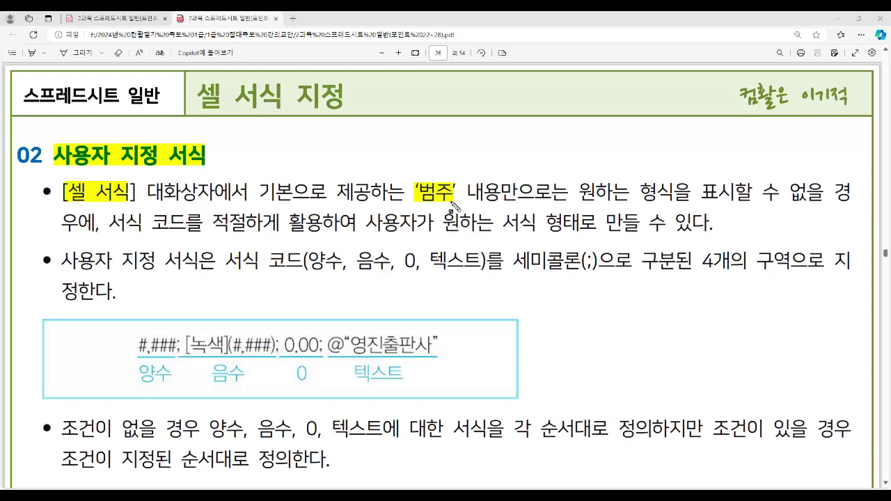
pyautogui.moveTo(369, 235); pyautogui.dragTo(583, 239)
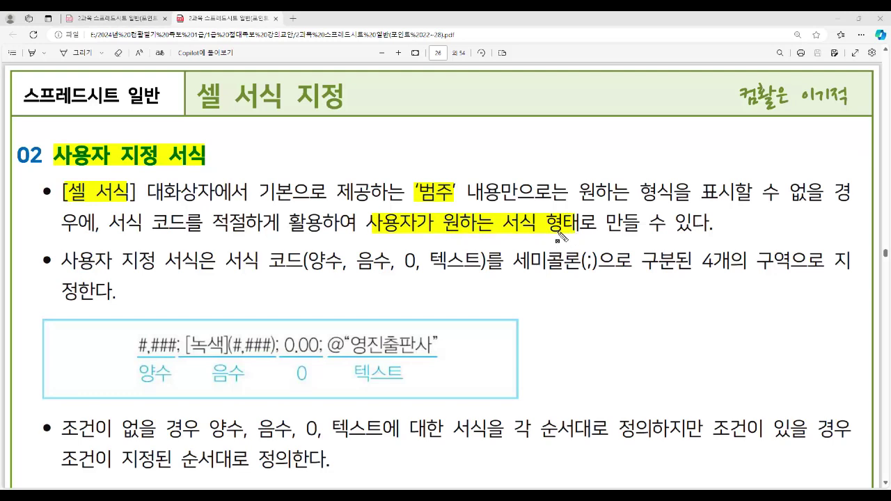